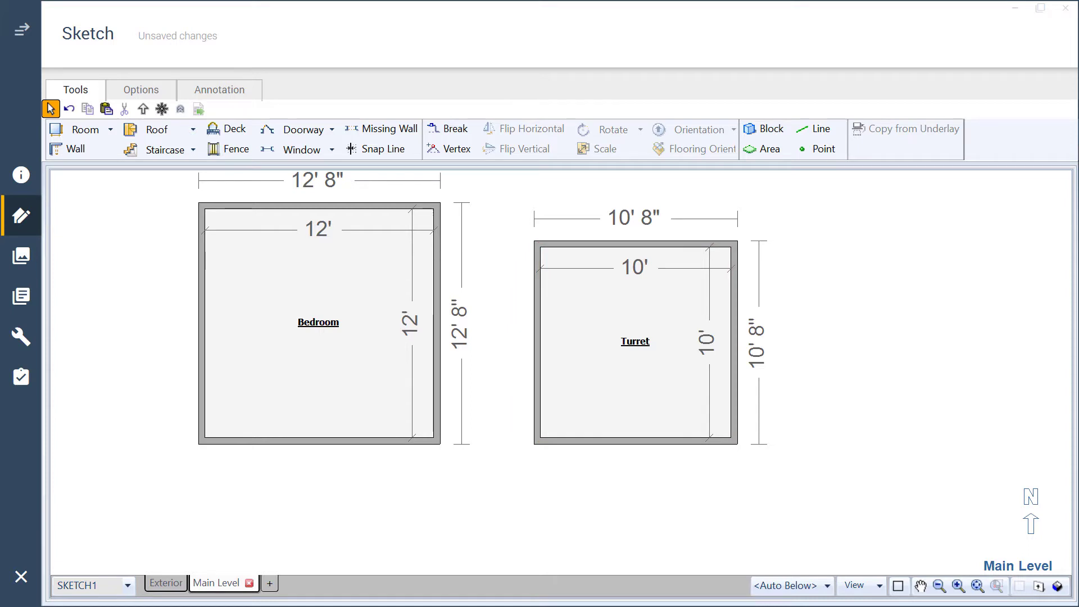
# Set Arced Wall to Yes for the Turret's bottom wall.
pyautogui.click(675, 444)
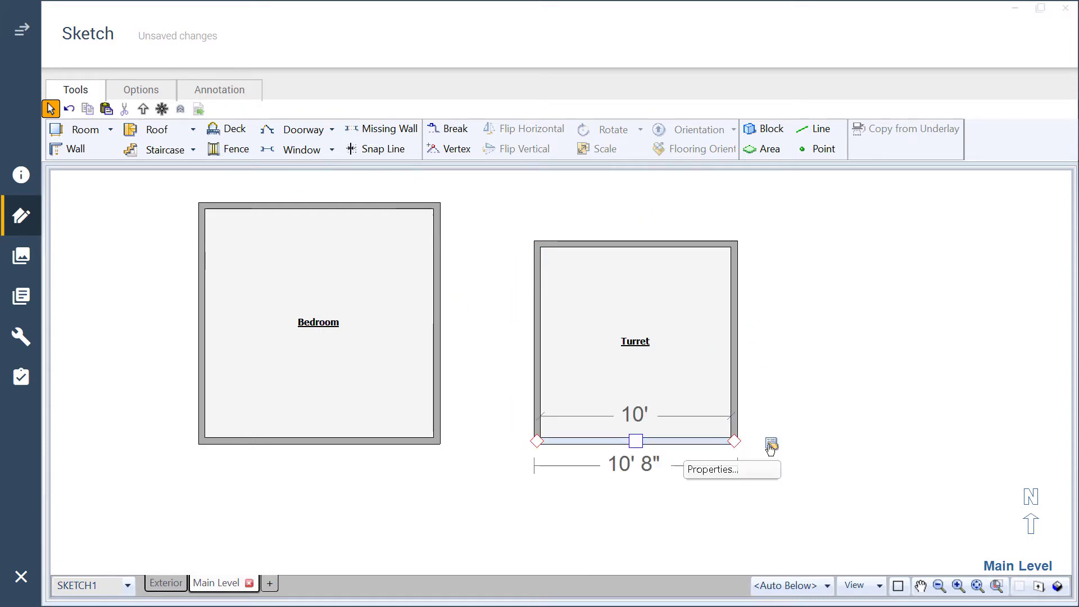
pyautogui.moveTo(772, 446)
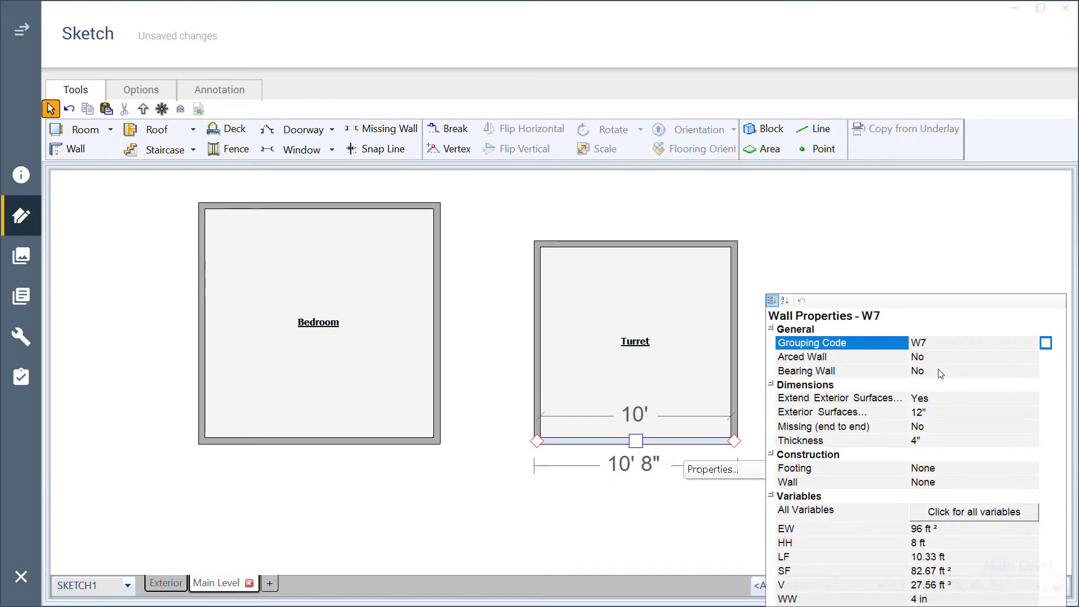
pyautogui.click(954, 356)
pyautogui.click(1035, 356)
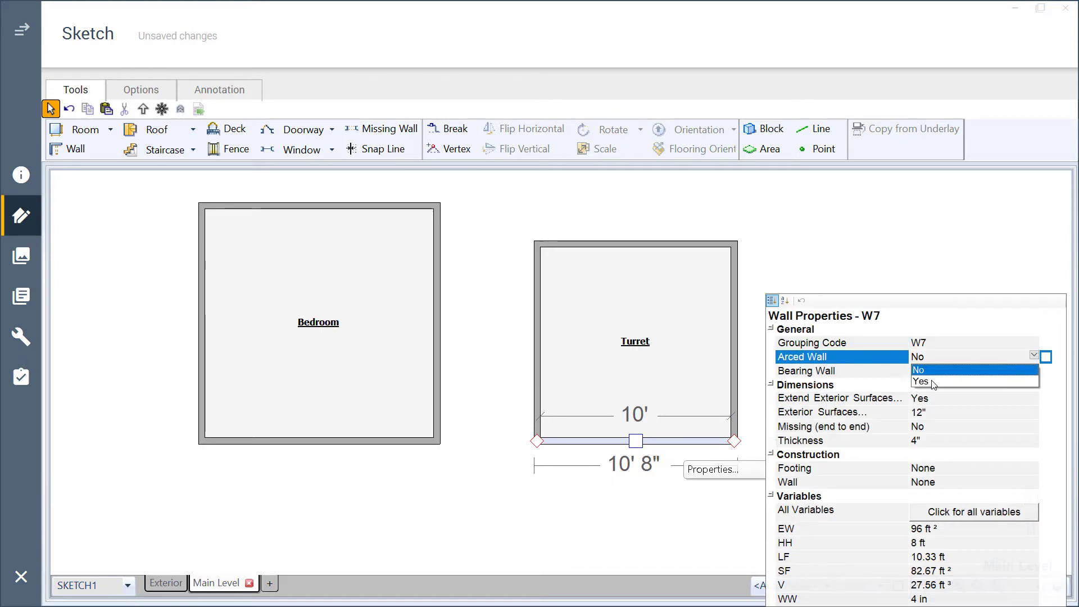
pyautogui.click(935, 384)
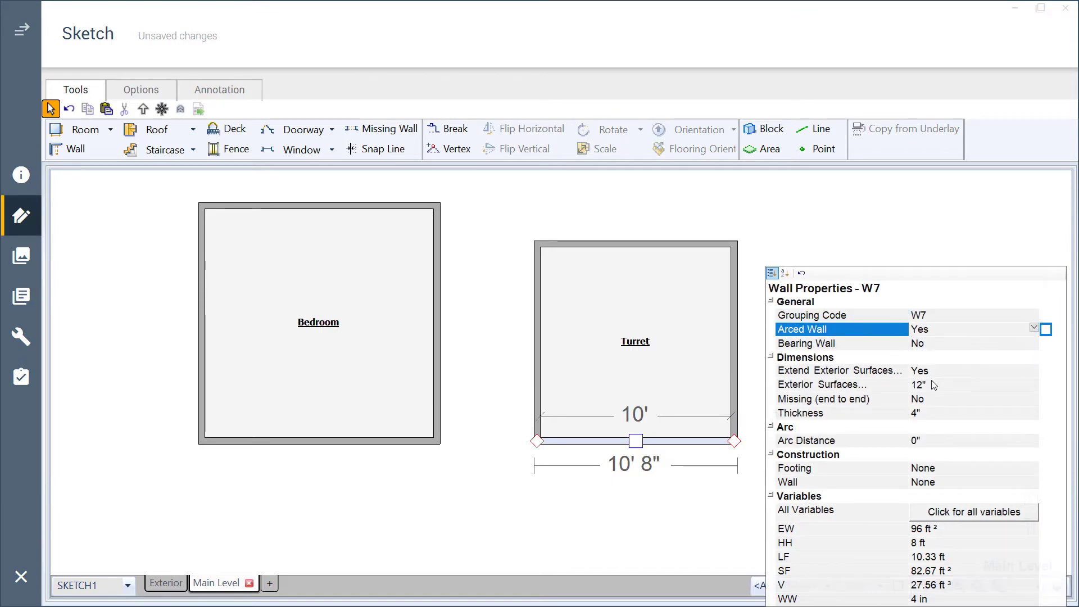
pyautogui.click(813, 241)
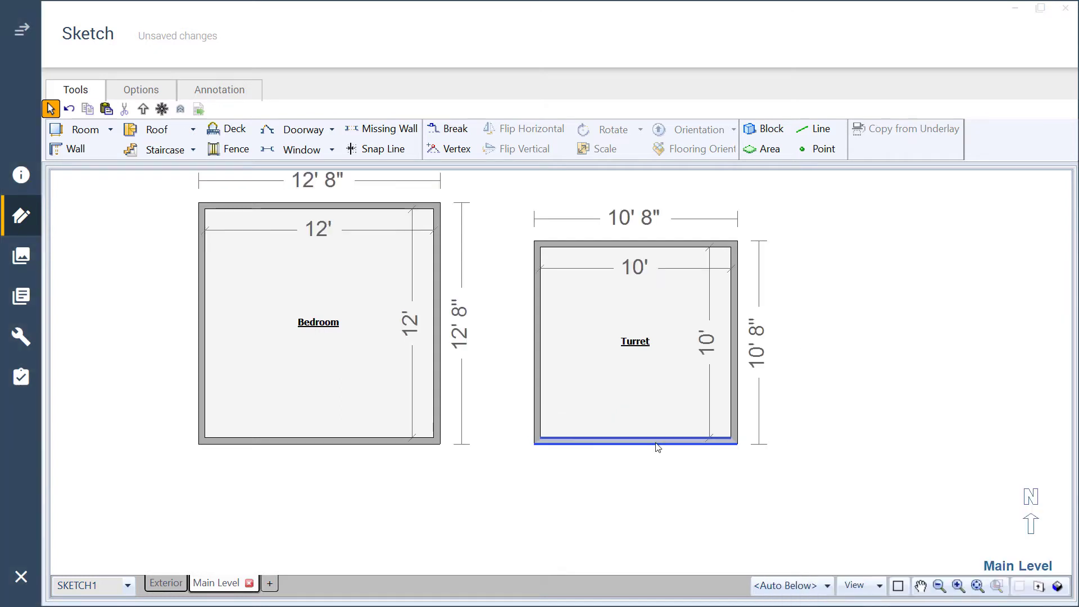
# Bow the bottom wall outward below the room with a 5' arc depth.
pyautogui.click(637, 440)
pyautogui.moveTo(637, 439); pyautogui.dragTo(636, 506)
pyautogui.click(649, 475)
pyautogui.write('5')
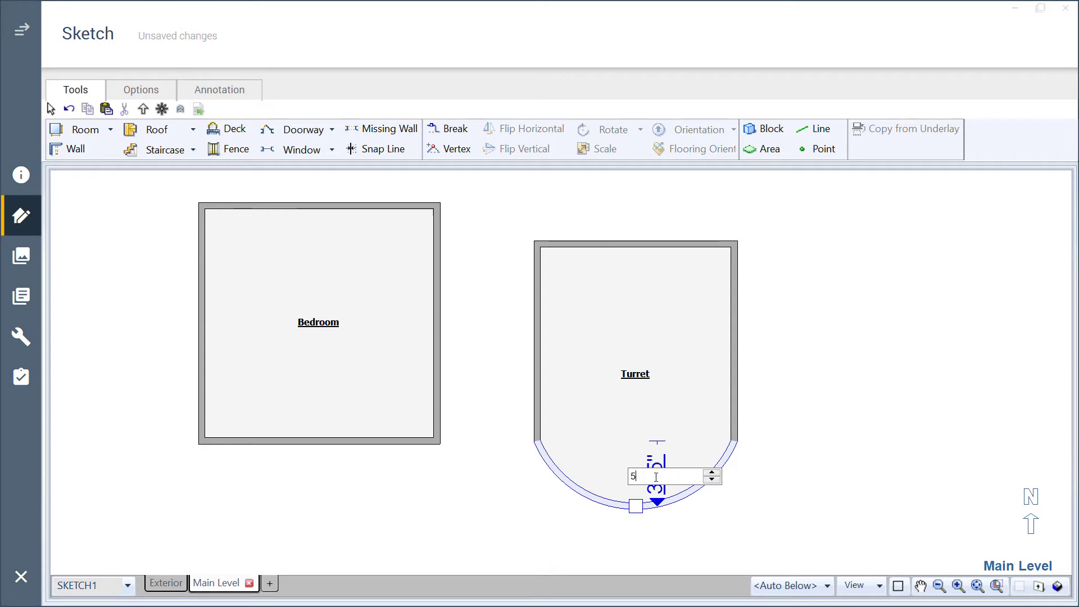
pyautogui.press('Return')
pyautogui.click(816, 427)
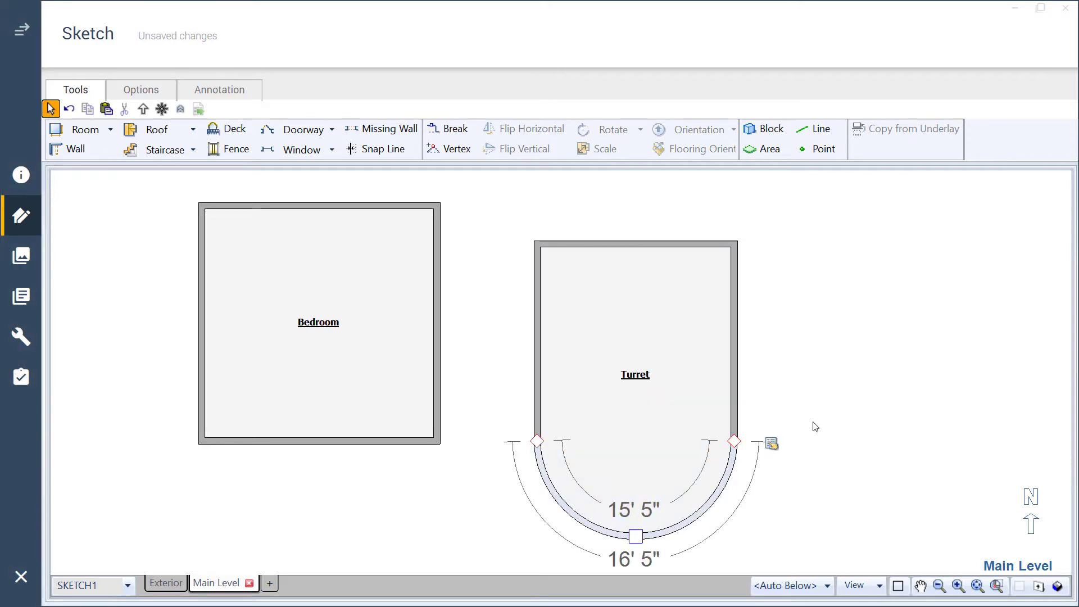
# Drag the Turret's top wall down to the arc's ends, making a 10' straight wall.
pyautogui.click(662, 250)
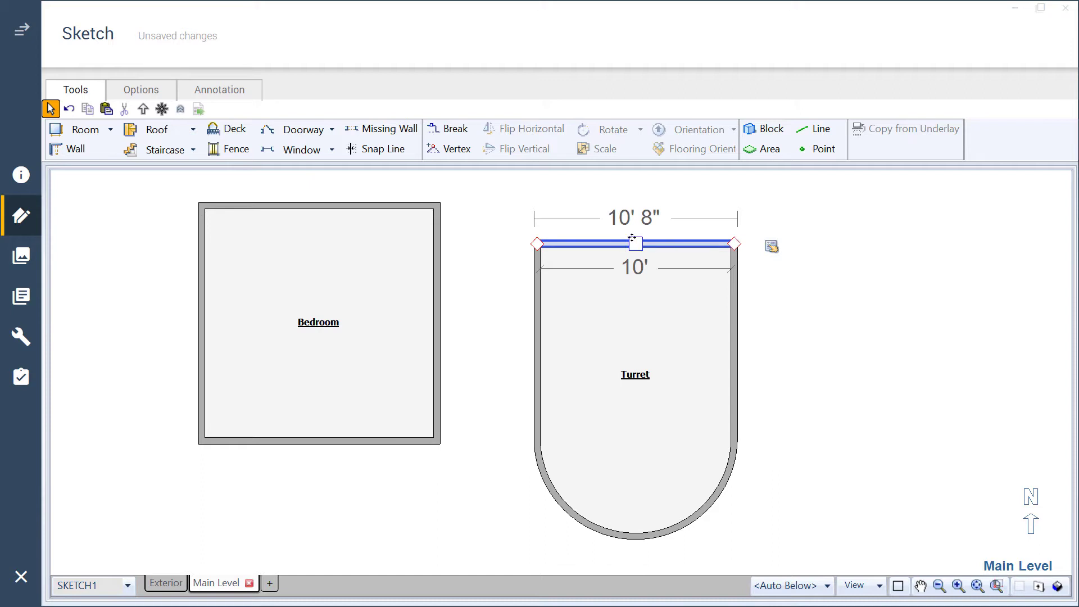
pyautogui.moveTo(633, 238); pyautogui.dragTo(650, 448)
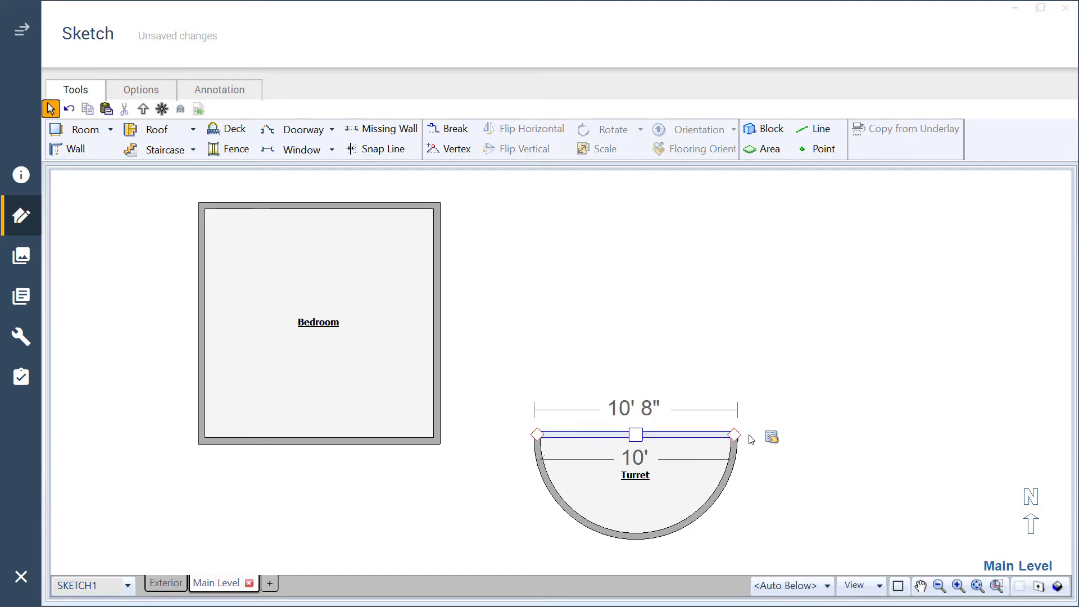
# Make the Turret's straight wall an arc with a 5' Arc Distance, completing the circle.
pyautogui.click(772, 438)
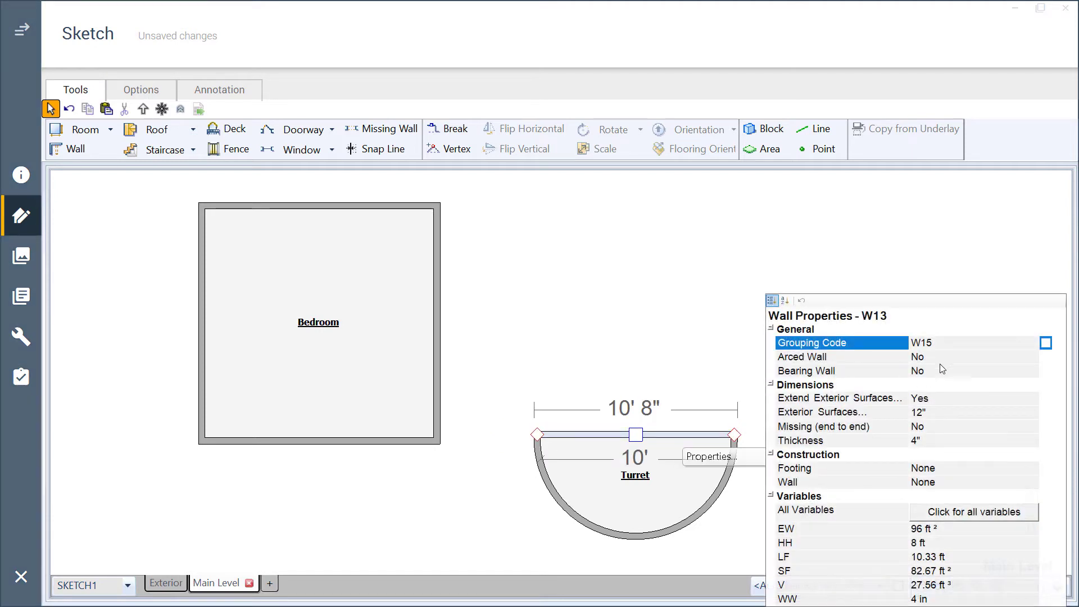
pyautogui.click(982, 356)
pyautogui.click(1033, 355)
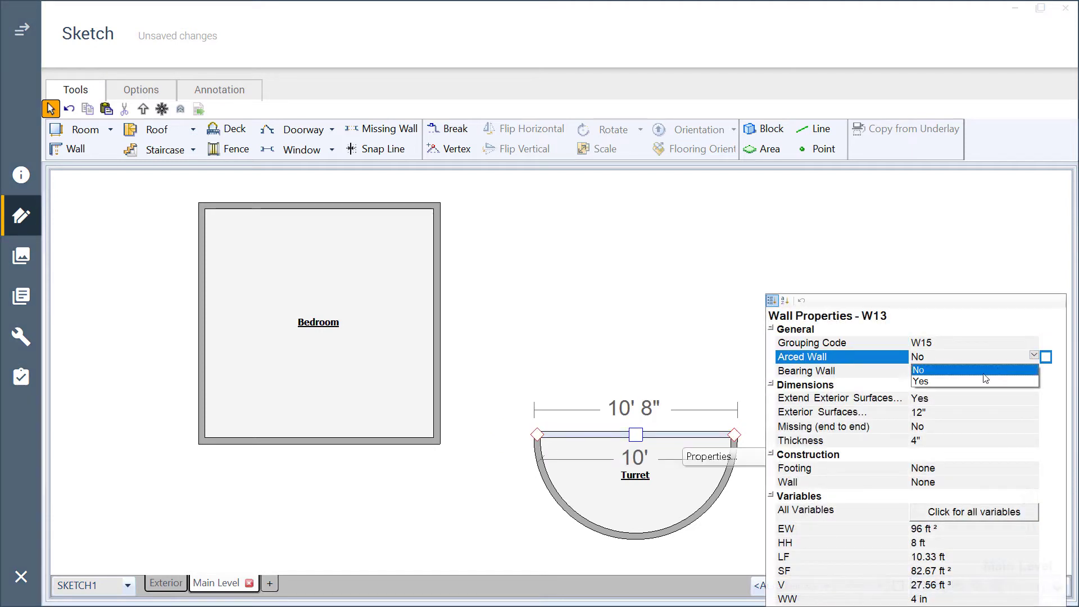
pyautogui.click(947, 383)
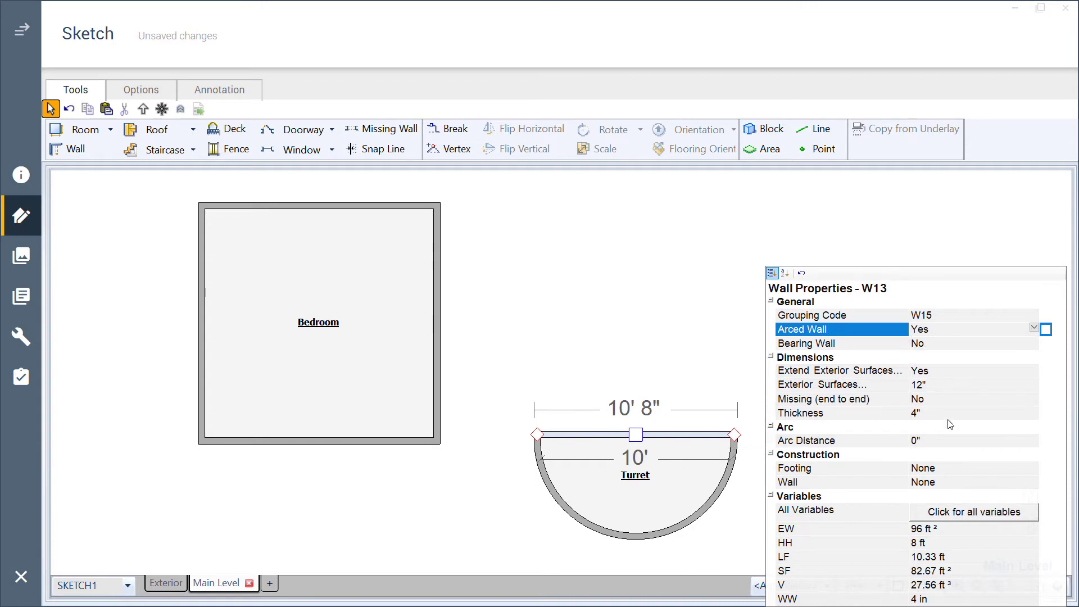
pyautogui.click(936, 445)
pyautogui.write("5'")
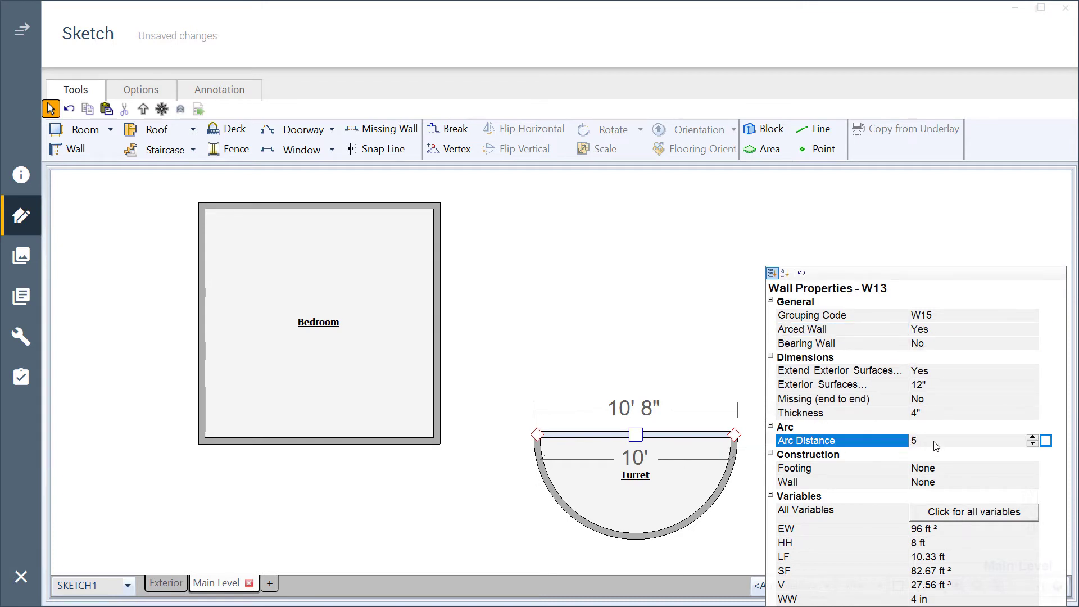
pyautogui.press('Return')
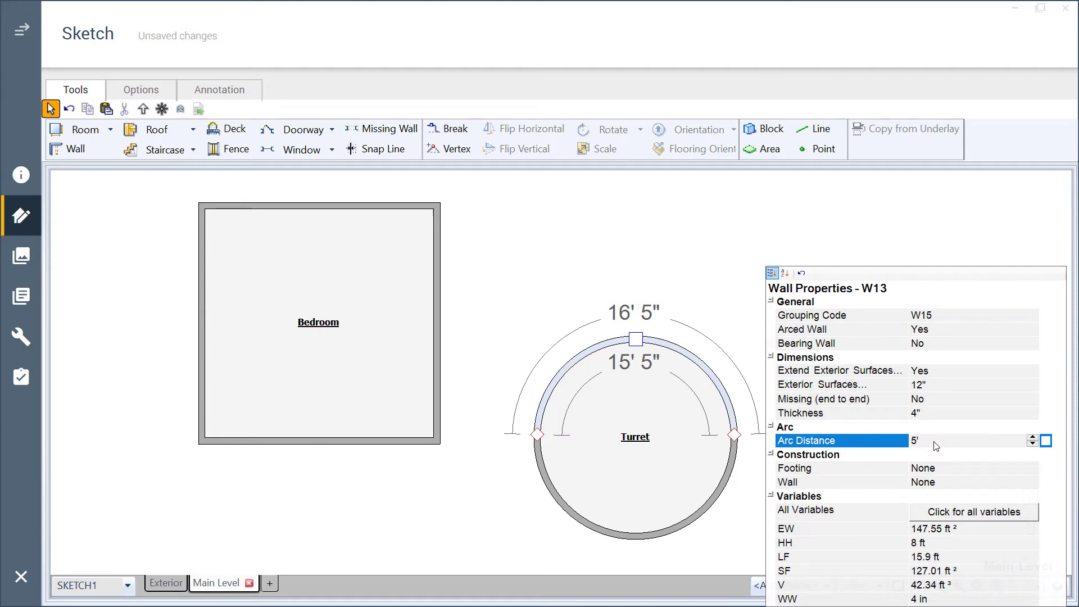
pyautogui.click(620, 245)
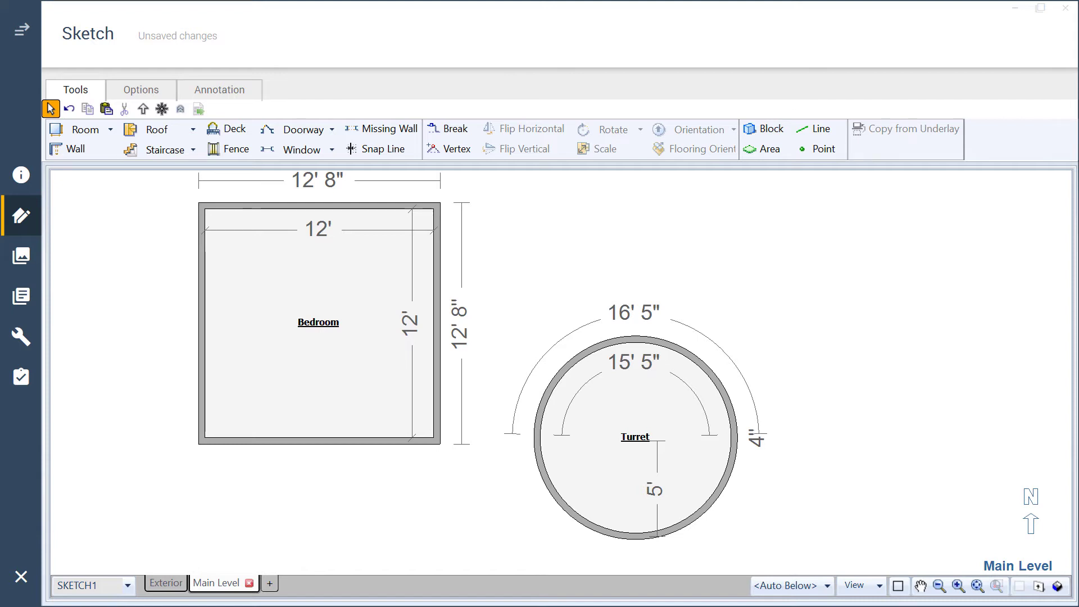
# Move the Turret up and right, rotating it 45° before dropping it.
pyautogui.click(647, 435)
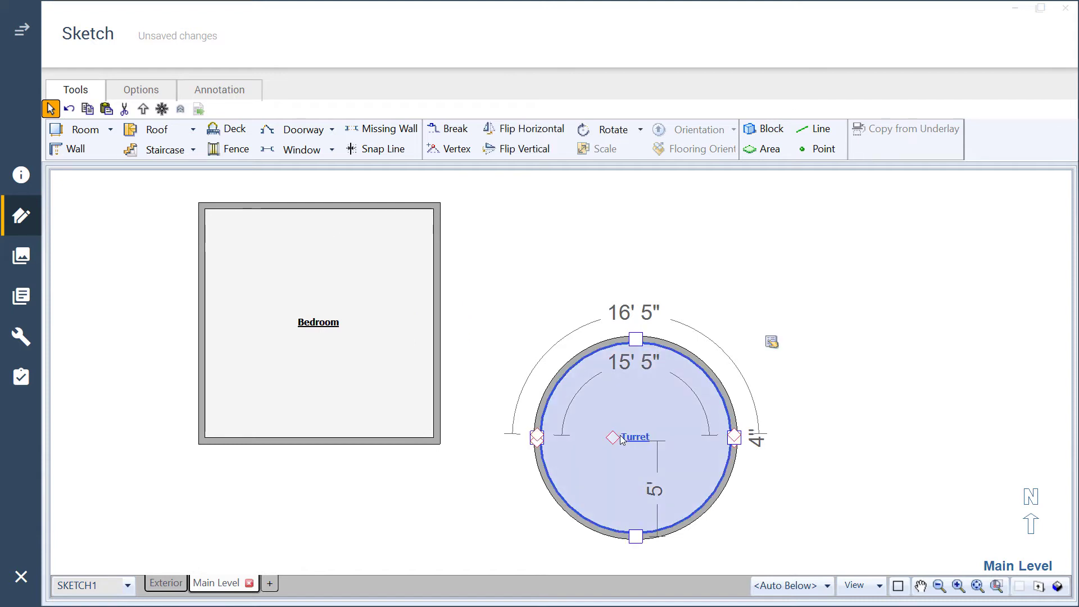
pyautogui.moveTo(621, 438); pyautogui.dragTo(664, 412)
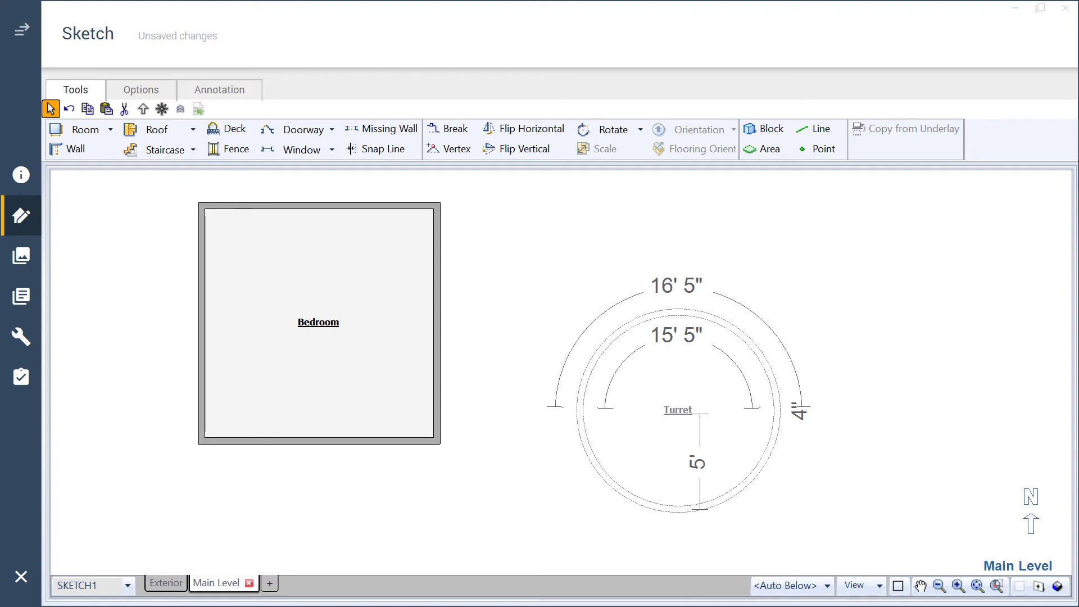
pyautogui.press('Tab')
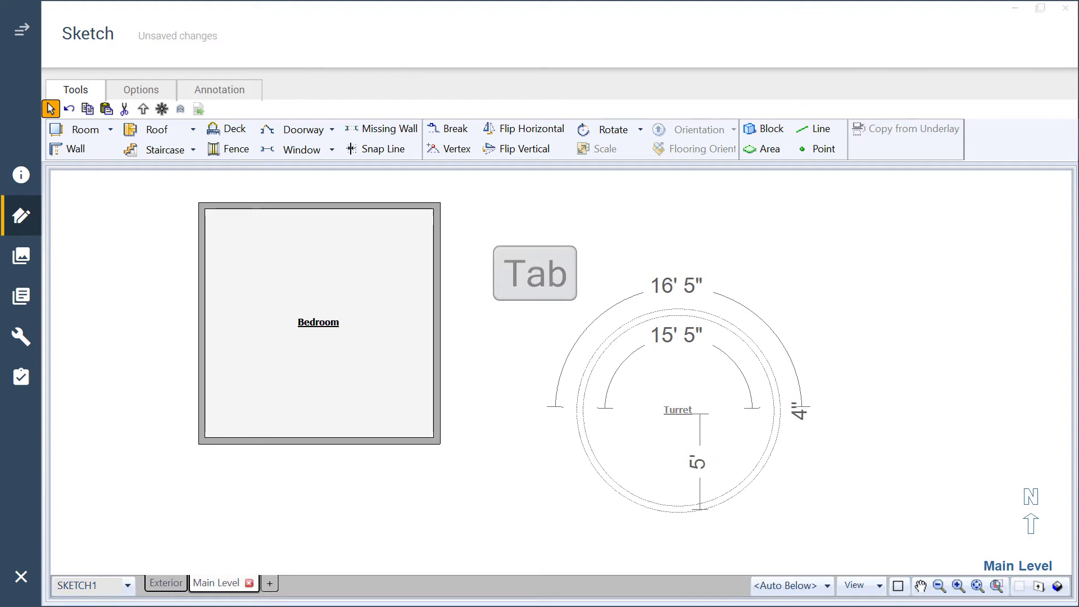
pyautogui.press('Tab')
pyautogui.press('Tab')
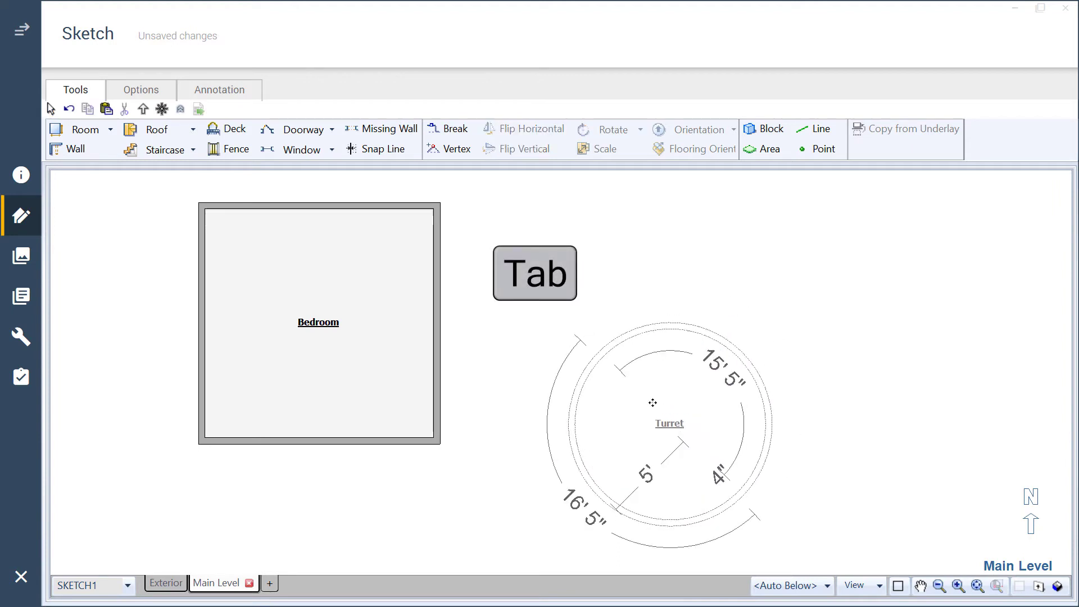
pyautogui.click(653, 403)
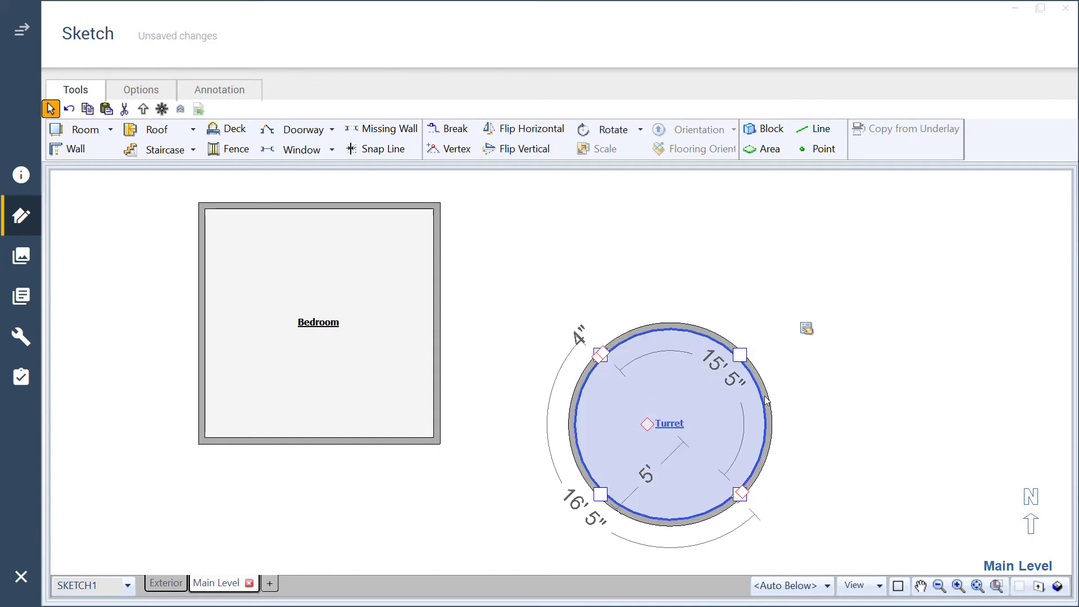
pyautogui.click(796, 388)
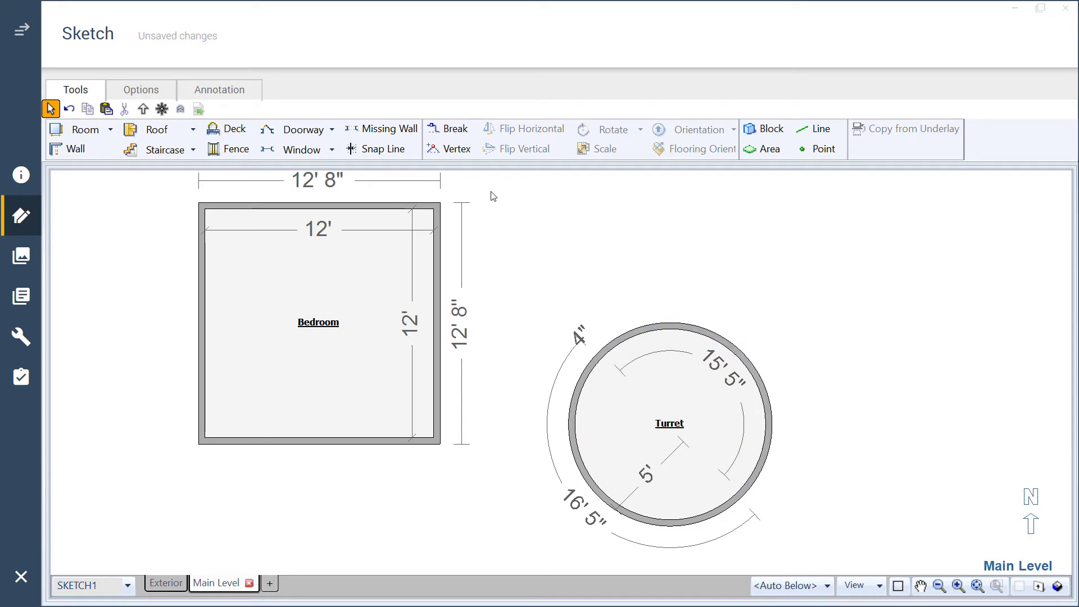
# Add a vertex on the Bedroom's right wall and pull it down-left into a 135° corner wall.
pyautogui.click(451, 149)
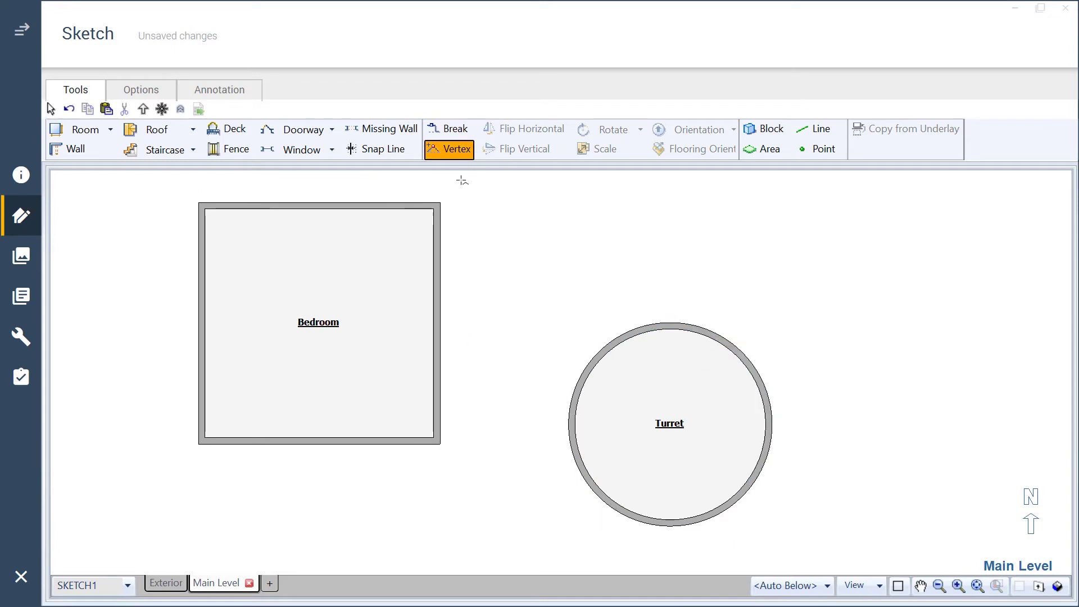
pyautogui.click(437, 362)
pyautogui.moveTo(436, 363); pyautogui.dragTo(359, 437)
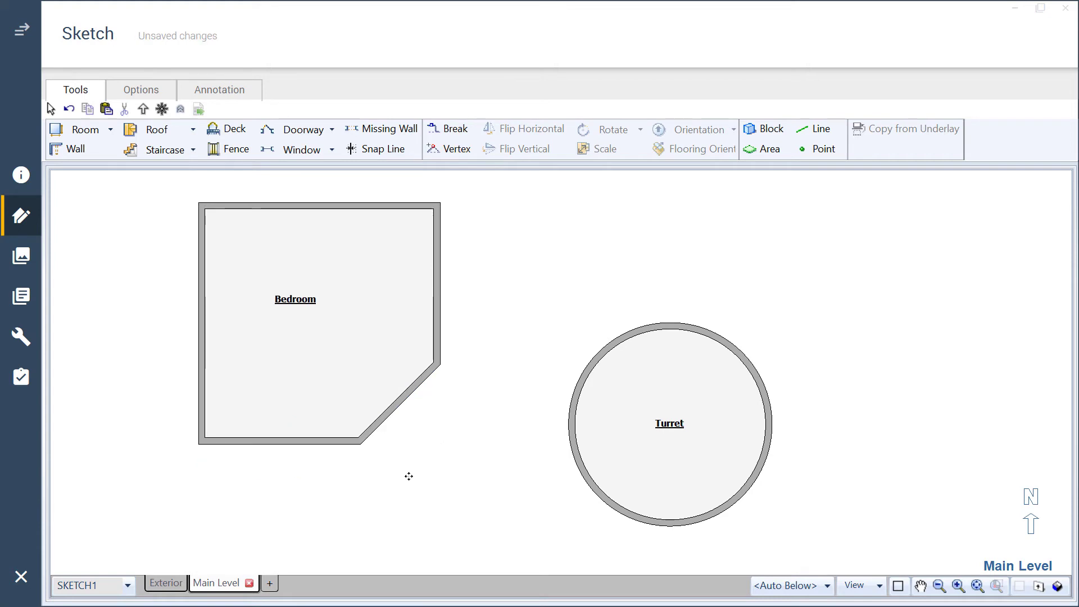
pyautogui.press('Escape')
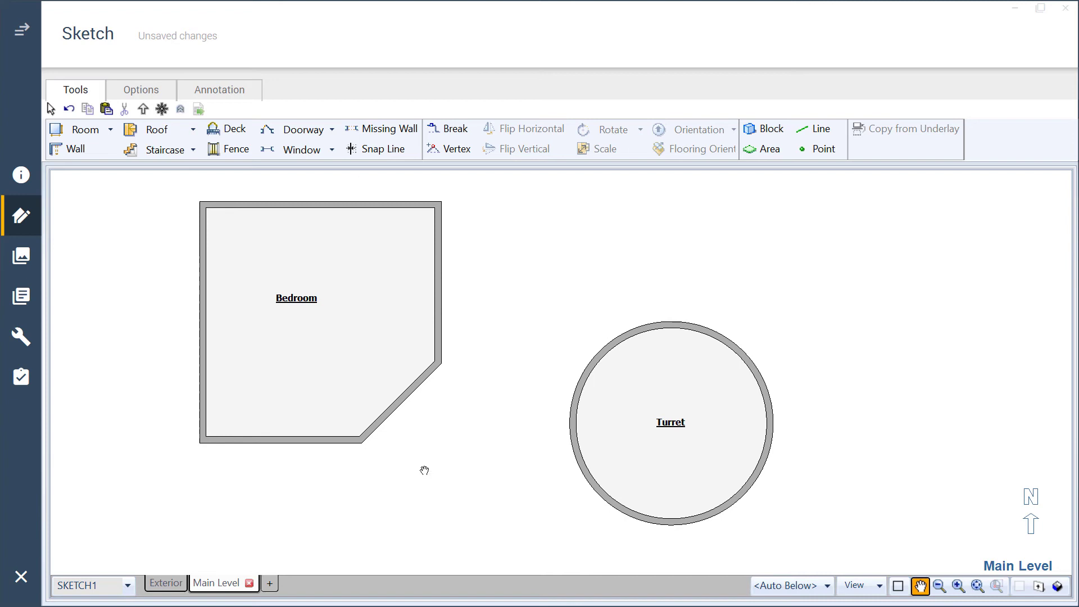
# Drag the Turret onto the Bedroom's diagonal corner wall.
pyautogui.moveTo(424, 470); pyautogui.dragTo(472, 429)
pyautogui.click(723, 371)
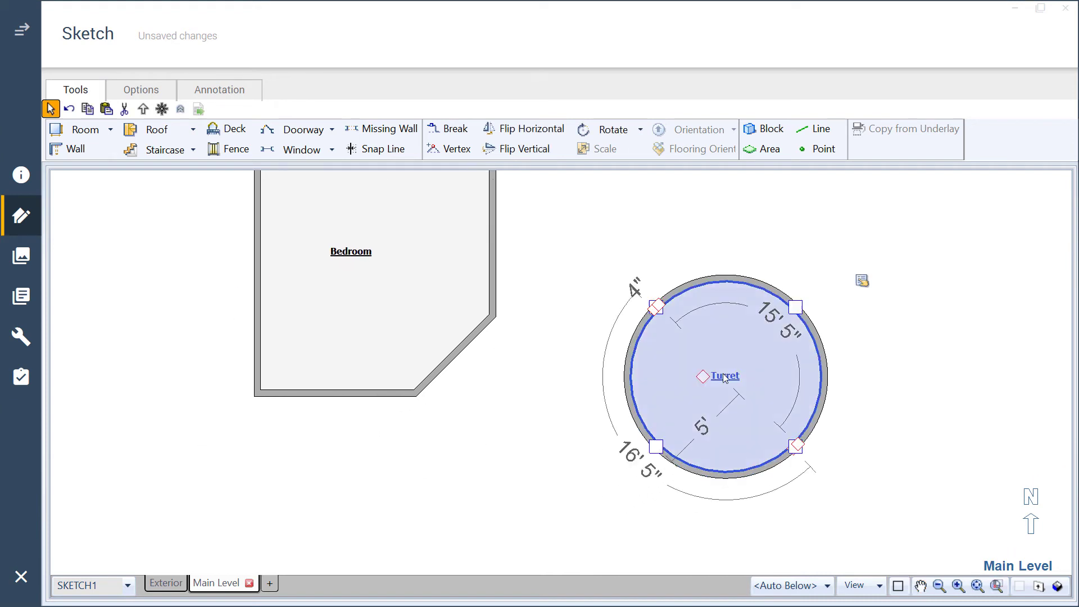
pyautogui.moveTo(693, 370); pyautogui.dragTo(503, 420)
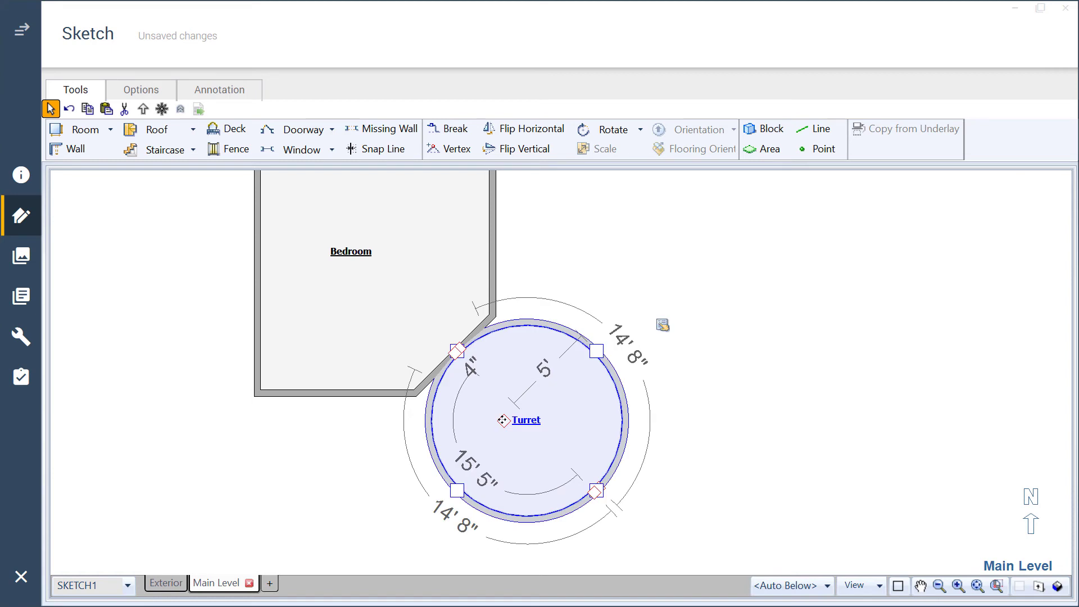
pyautogui.click(632, 289)
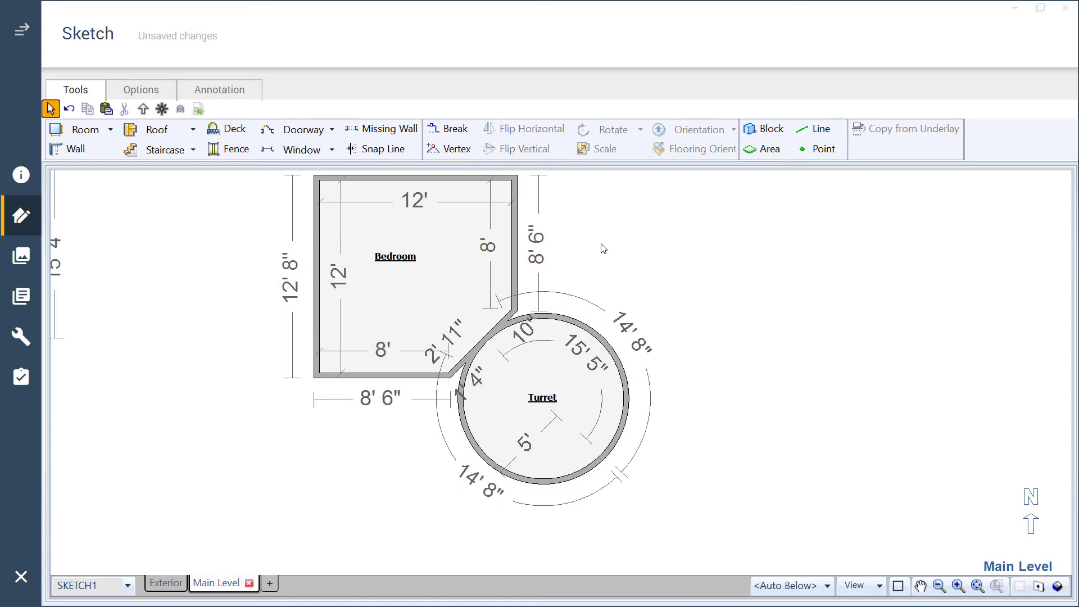
# Drag the Bedroom's right and bottom walls out to make it 17' 7" by 17' 7".
pyautogui.click(514, 235)
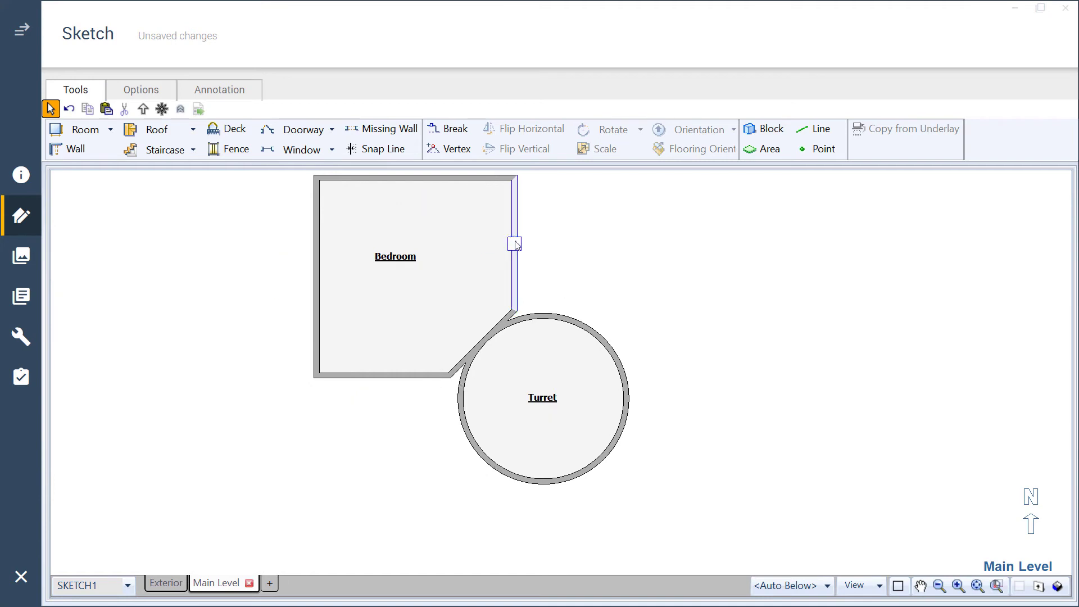
pyautogui.moveTo(513, 241); pyautogui.dragTo(604, 261)
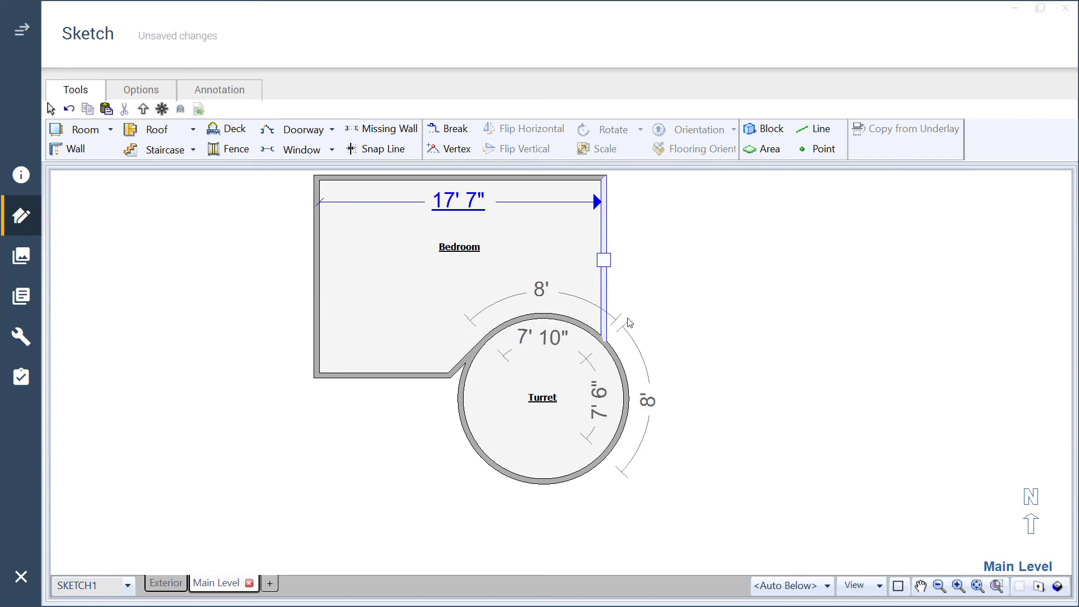
pyautogui.click(379, 374)
pyautogui.moveTo(379, 369); pyautogui.dragTo(400, 451)
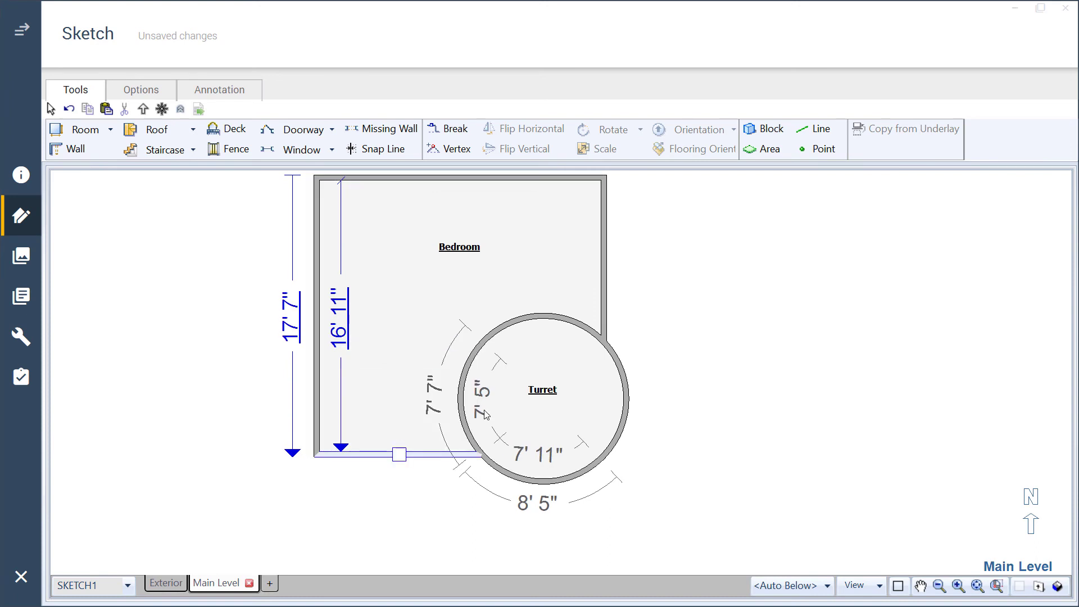
pyautogui.click(666, 331)
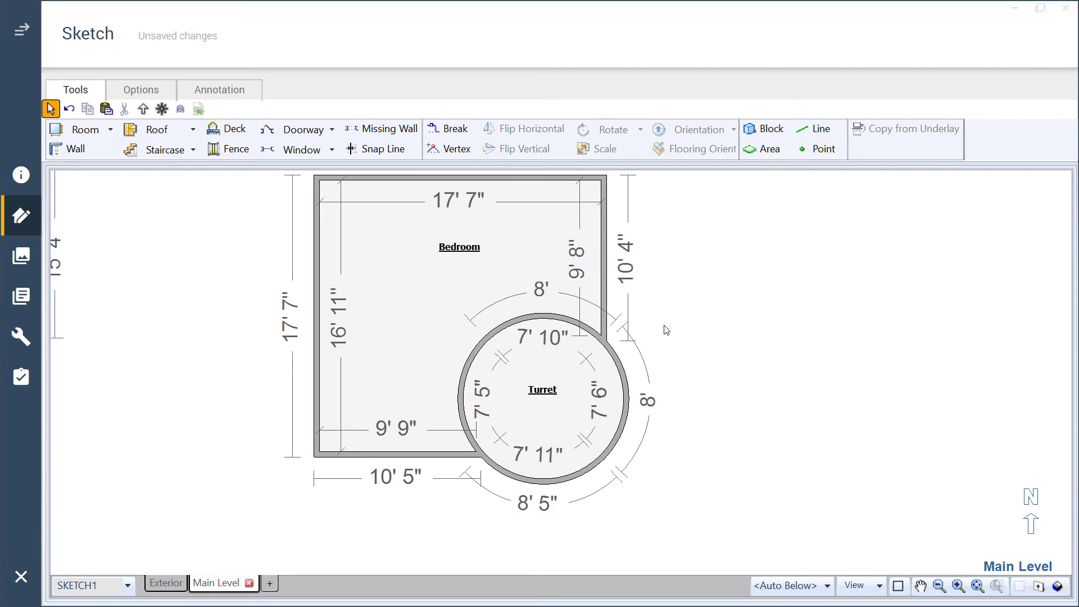
# Move the Bedroom and Turret against the Hallway, beneath the His and Hers rooms.
pyautogui.scroll(-3, 666, 330)
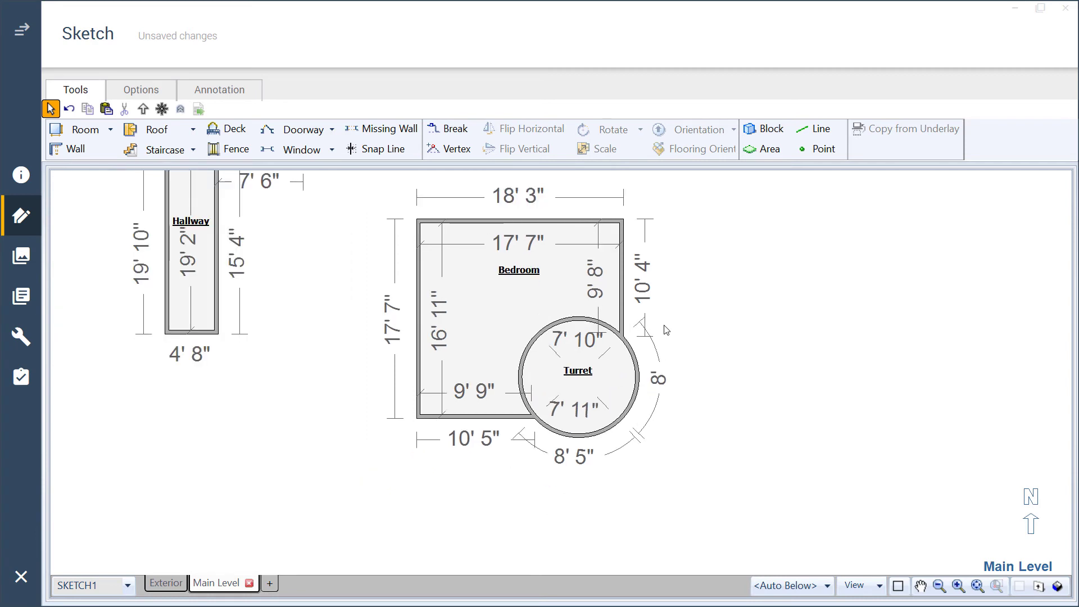
pyautogui.moveTo(663, 297); pyautogui.dragTo(697, 376)
pyautogui.press('Escape')
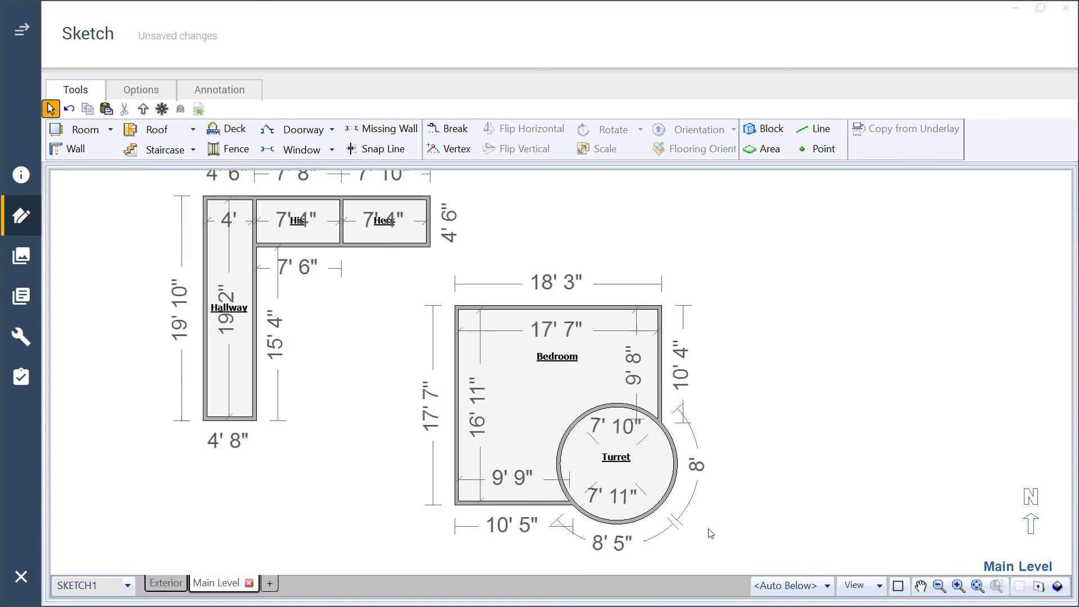
pyautogui.click(432, 322)
pyautogui.moveTo(519, 353)
pyautogui.mouseDown()
pyautogui.moveTo(333, 314)
pyautogui.moveTo(316, 292)
pyautogui.mouseUp()
pyautogui.scroll(2, 315, 292)
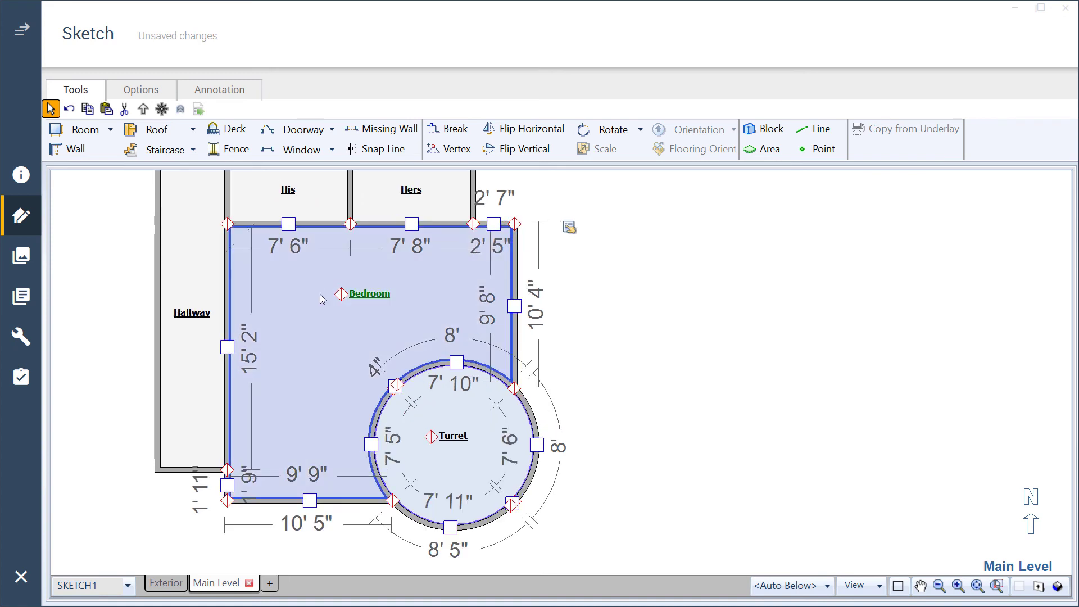
pyautogui.press('Escape')
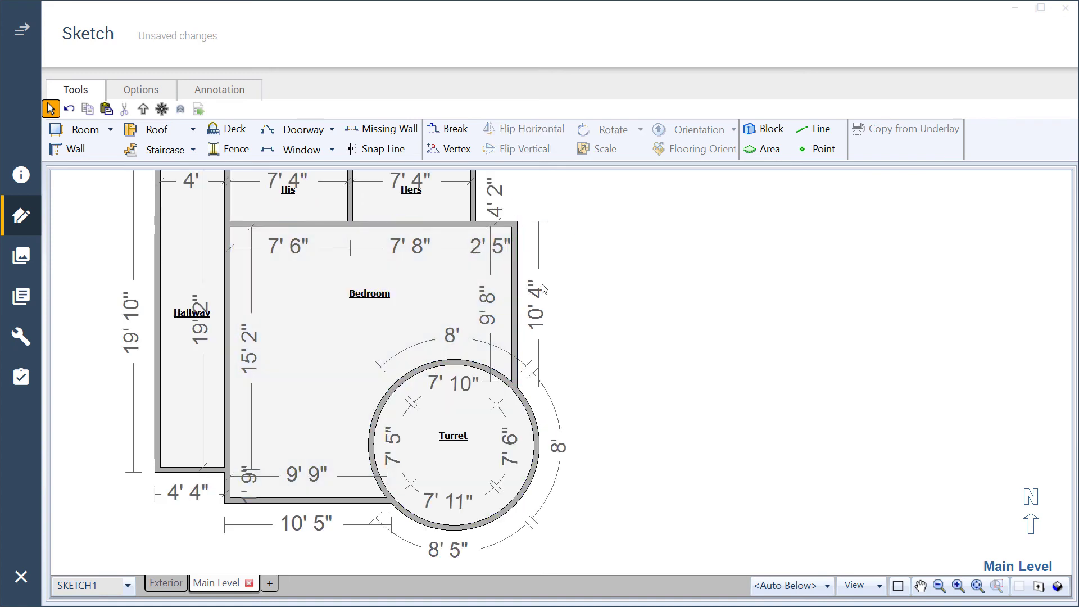